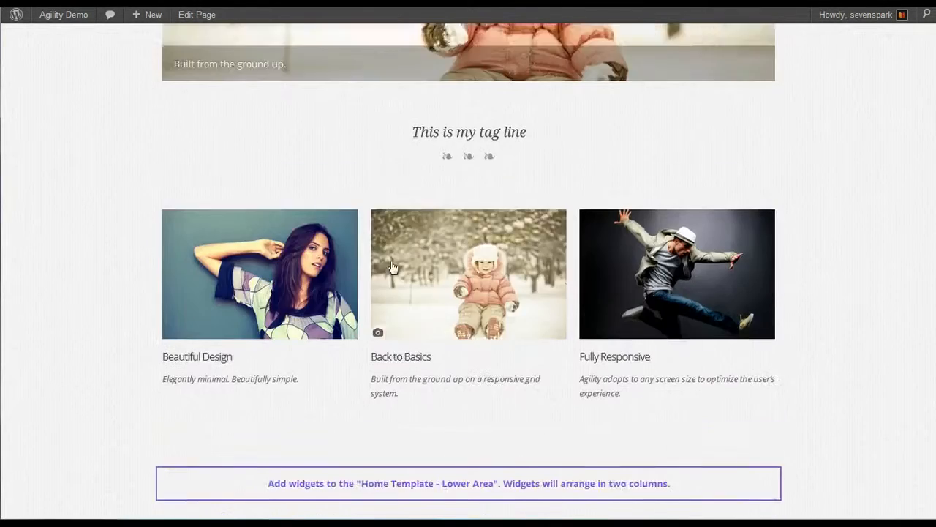
# Add the Agility Recent Posts widget to the Home Template - Lower Area.
pyautogui.scroll(-2, 405, 274)
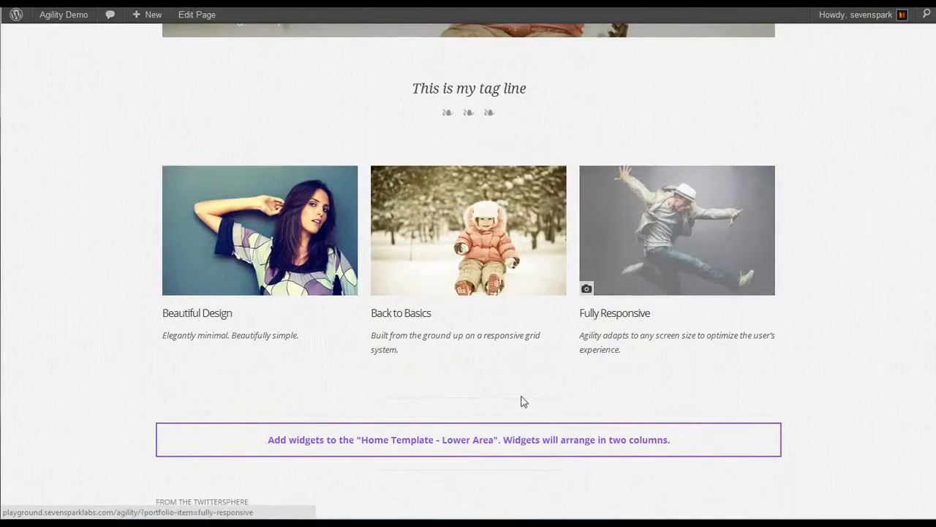
pyautogui.scroll(-2, 408, 383)
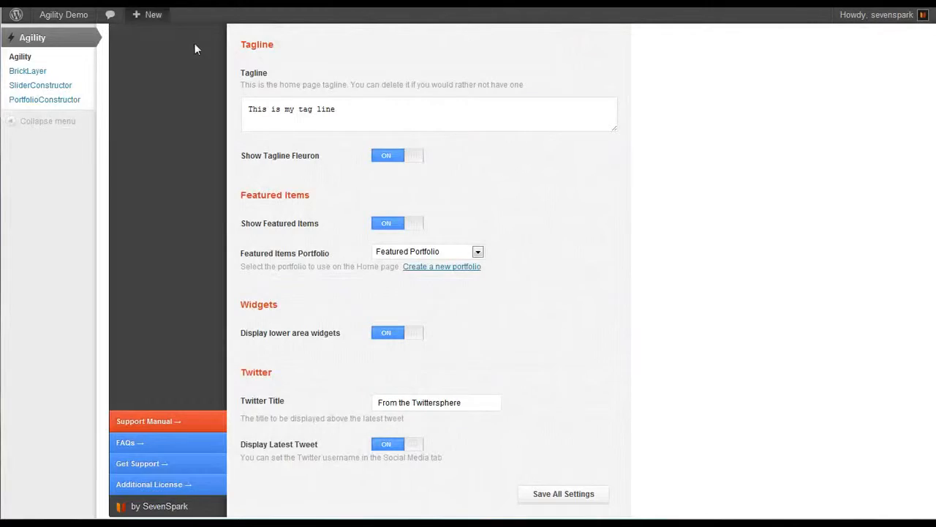
pyautogui.scroll(-1, 474, 234)
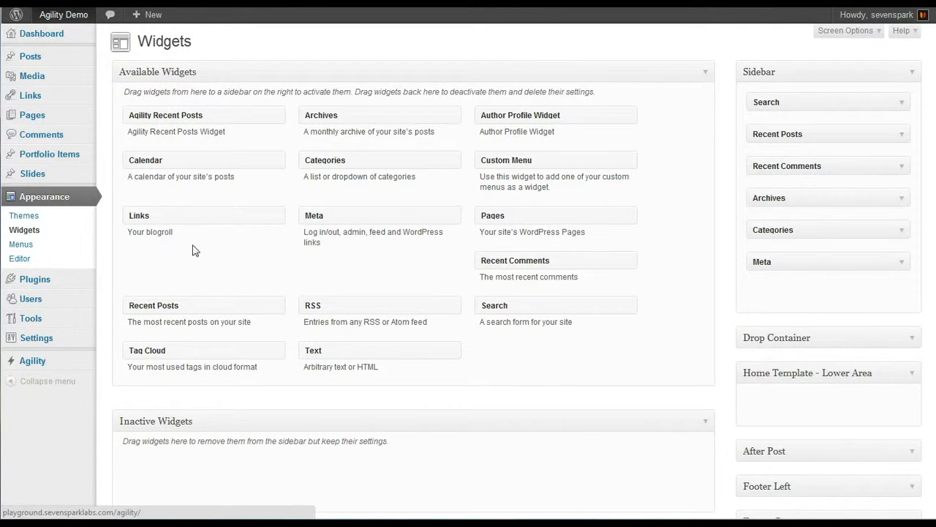
pyautogui.moveTo(140, 111); pyautogui.dragTo(776, 402)
pyautogui.scroll(-2, 766, 406)
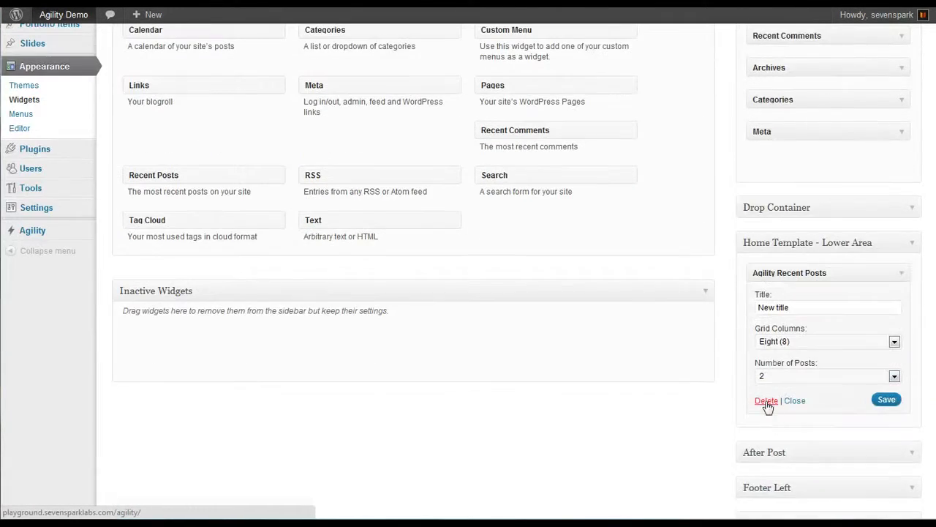
# Title the Agility Recent Posts widget "From the blog", with Eight (8) grid columns and 2 posts, and save it.
pyautogui.moveTo(797, 307); pyautogui.dragTo(745, 307)
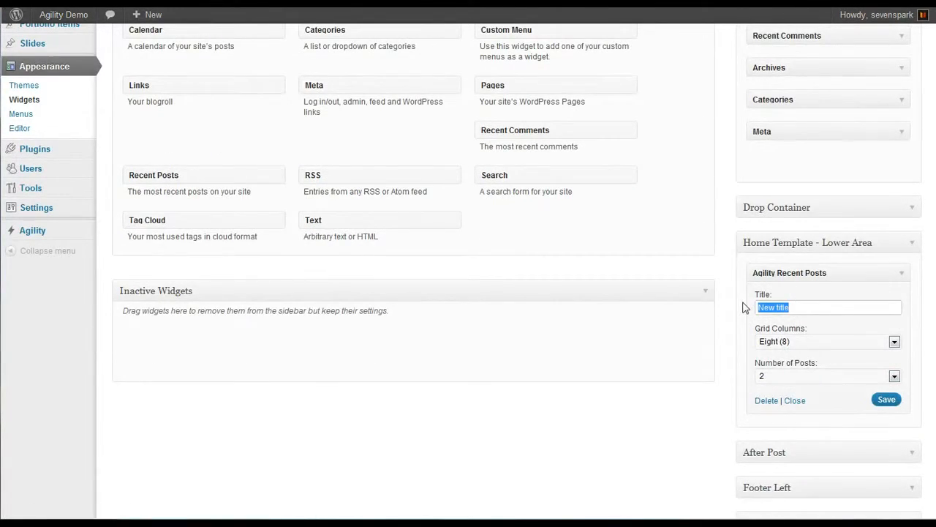
pyautogui.write('From the blog')
pyautogui.click(823, 342)
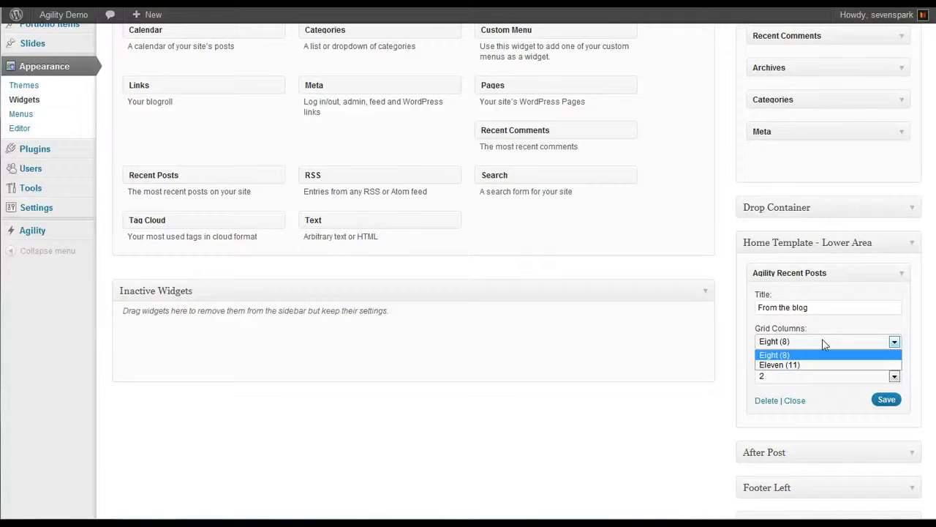
pyautogui.click(774, 358)
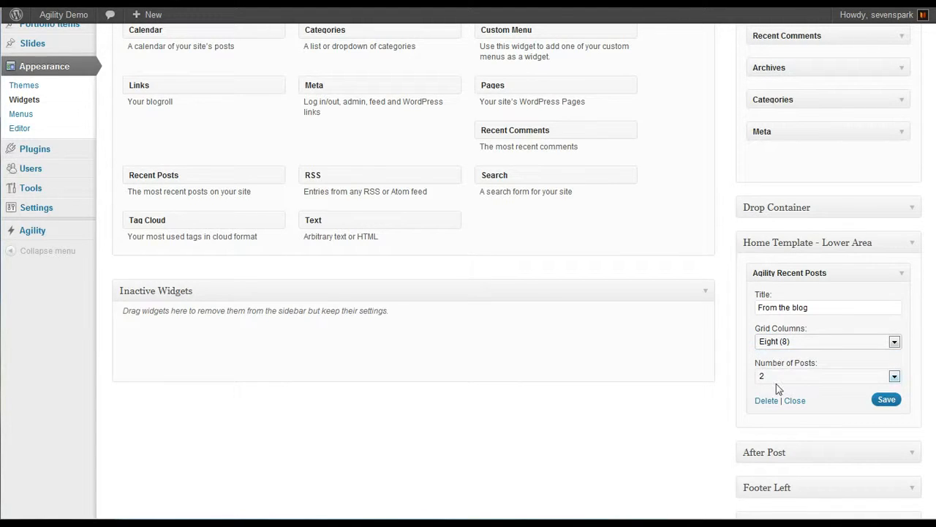
pyautogui.click(784, 376)
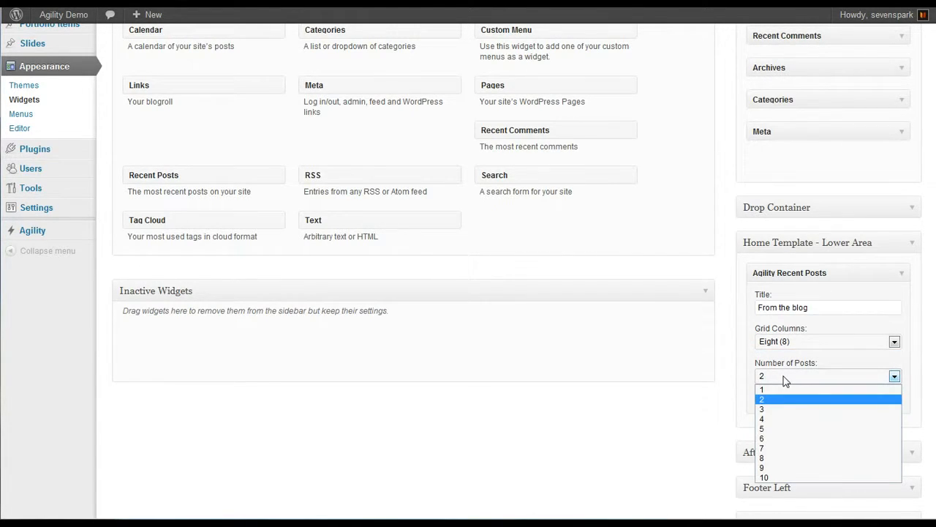
pyautogui.click(783, 379)
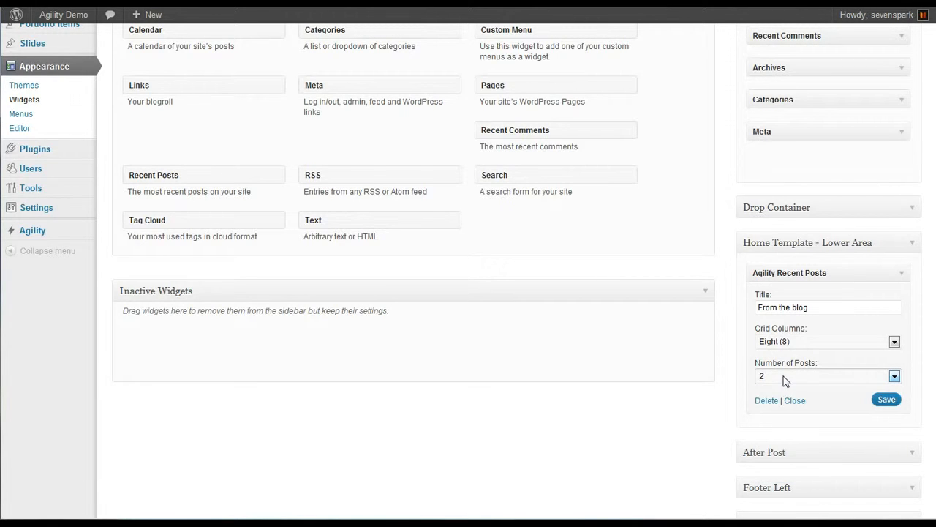
pyautogui.click(886, 400)
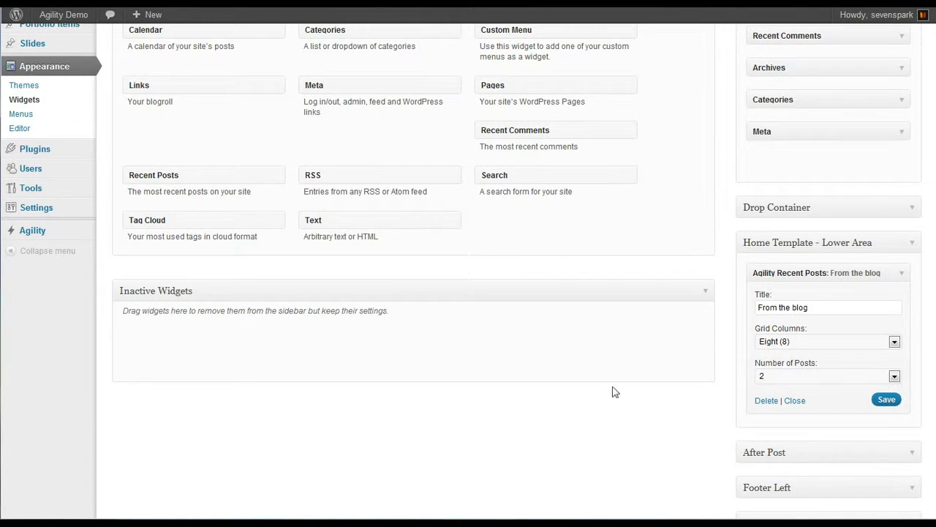
# Add a Text widget below the Agility Recent Posts widget in the Home Template - Lower Area.
pyautogui.scroll(2, 439, 278)
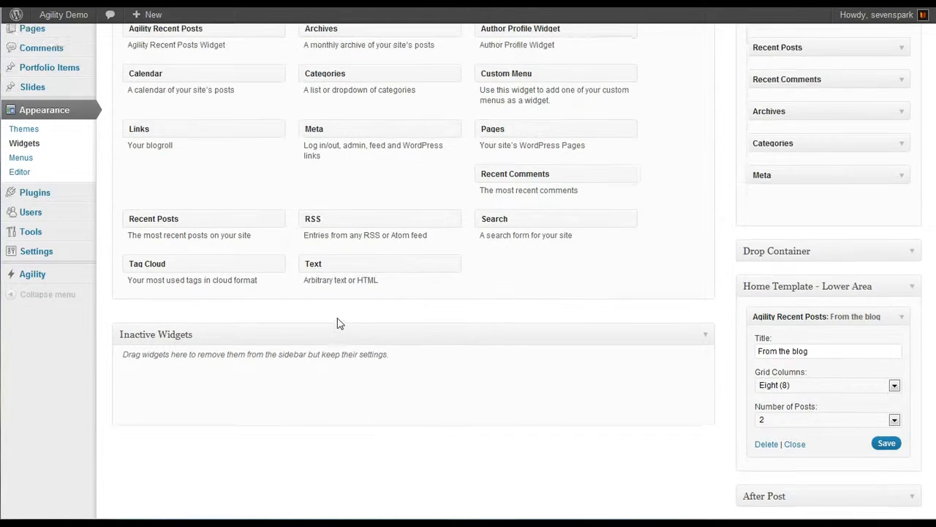
pyautogui.scroll(-3, 439, 293)
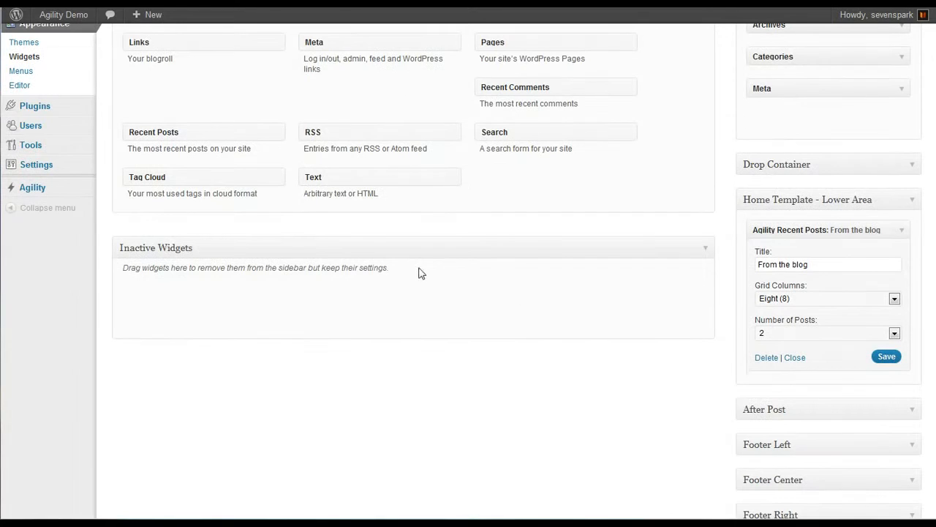
pyautogui.moveTo(314, 180); pyautogui.dragTo(824, 392)
pyautogui.scroll(-4, 524, 298)
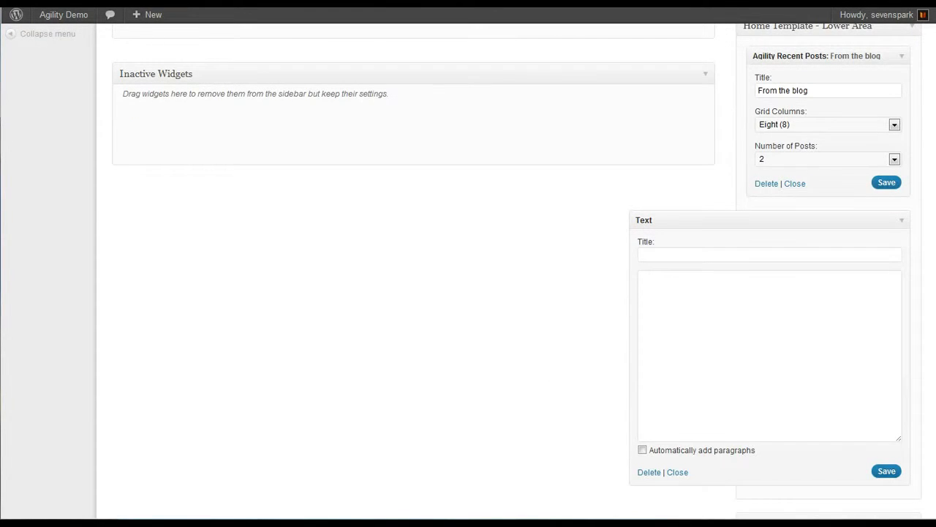
# Paste the HTML for the two four-column Features and More Features lists into the Text widget and save it.
pyautogui.click(700, 341)
pyautogui.hotkey('ctrl', 'v')
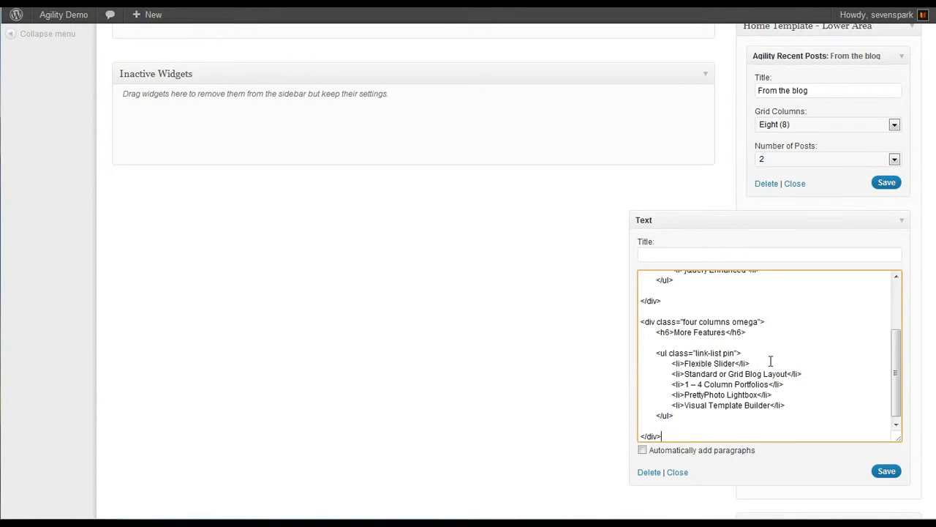
pyautogui.scroll(5, 783, 362)
pyautogui.scroll(-3, 783, 398)
pyautogui.scroll(3, 773, 398)
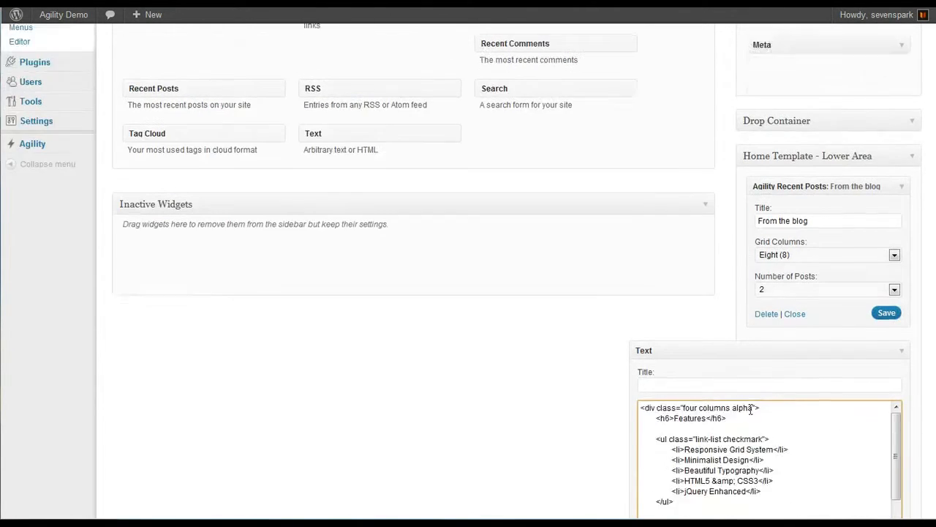
pyautogui.scroll(2, 543, 376)
pyautogui.scroll(-5, 558, 344)
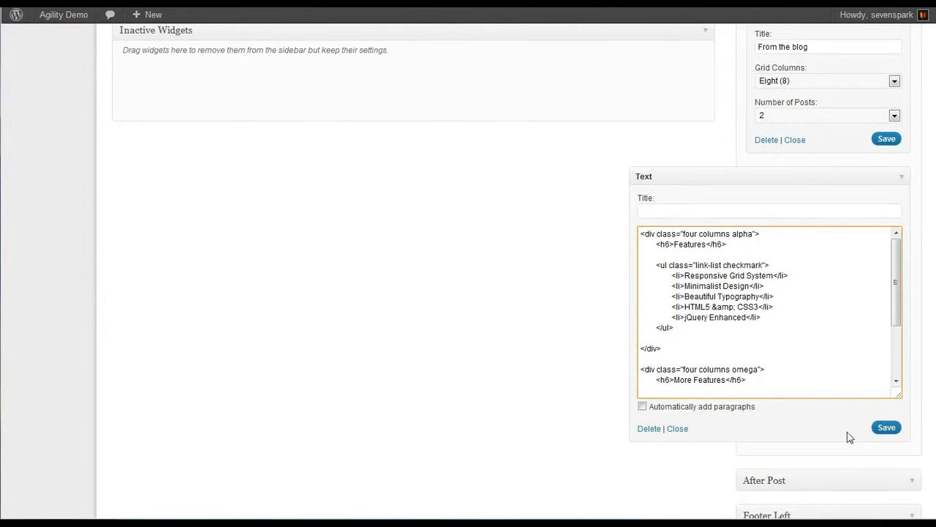
pyautogui.click(885, 431)
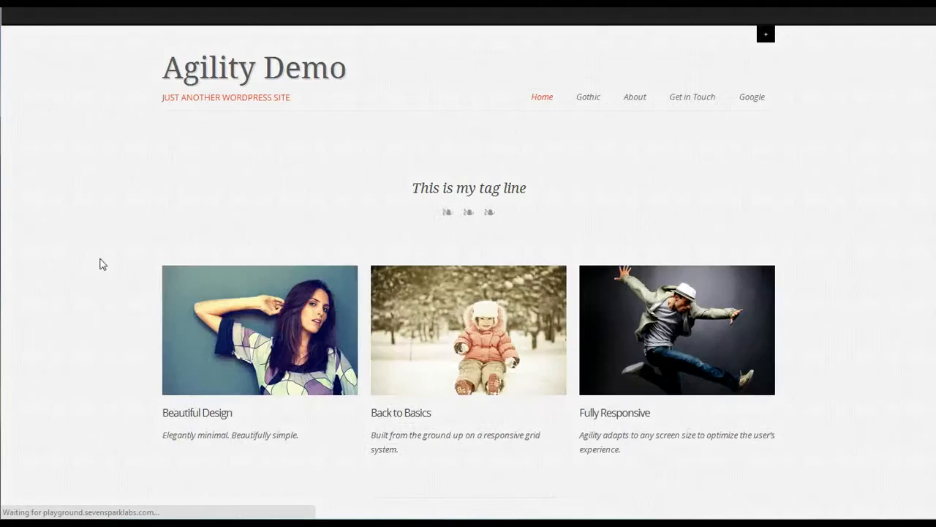
# Examine the home page's lower widget area with the From the Blog, Features and More Features columns.
pyautogui.scroll(-3, 115, 253)
pyautogui.scroll(-3, 115, 253)
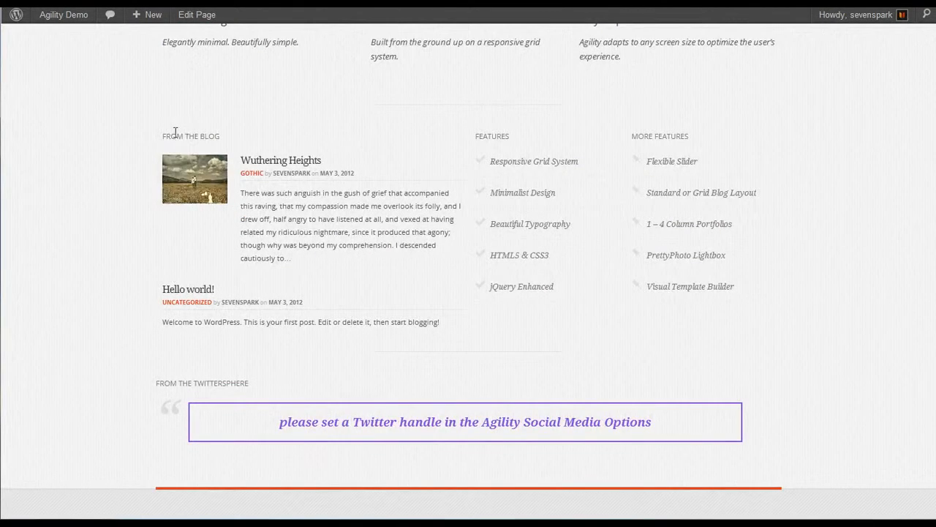
pyautogui.scroll(1, 170, 271)
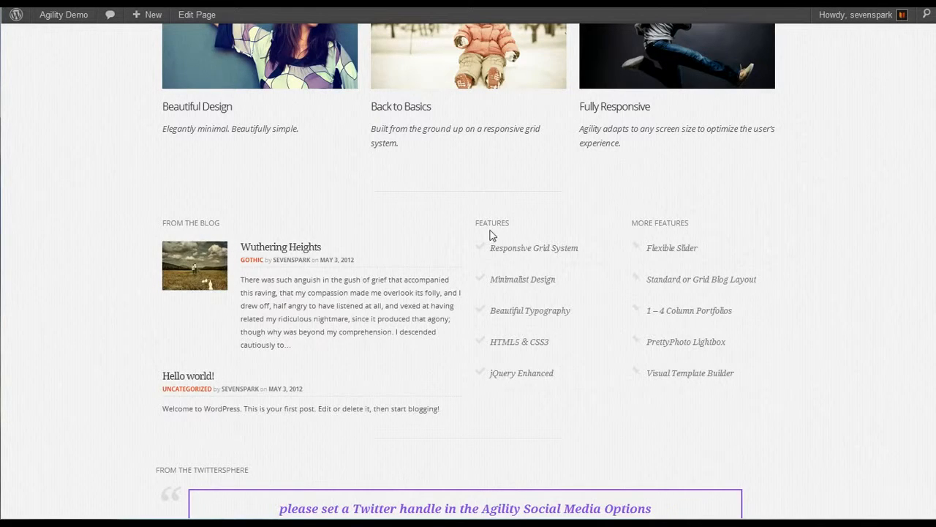
pyautogui.scroll(2, 523, 285)
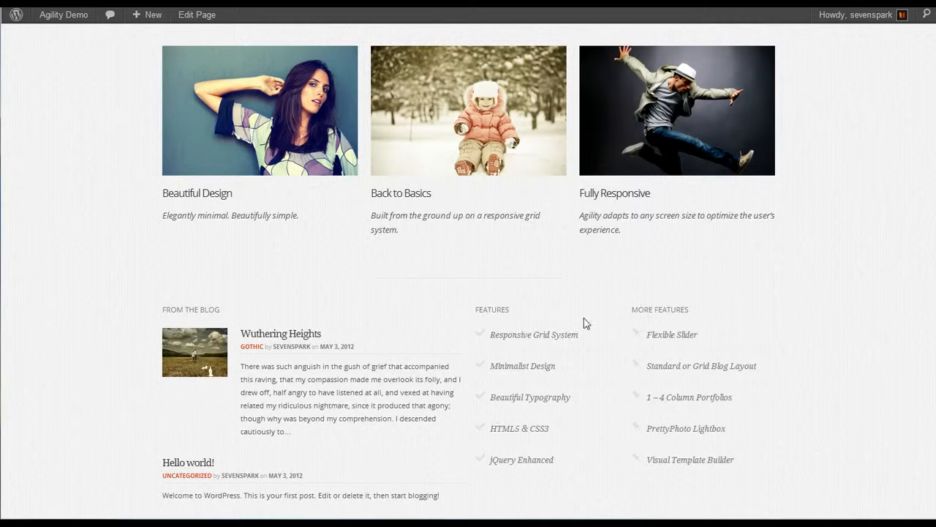
pyautogui.scroll(-2, 556, 365)
pyautogui.scroll(2, 554, 363)
pyautogui.scroll(-2, 554, 362)
pyautogui.scroll(1, 241, 105)
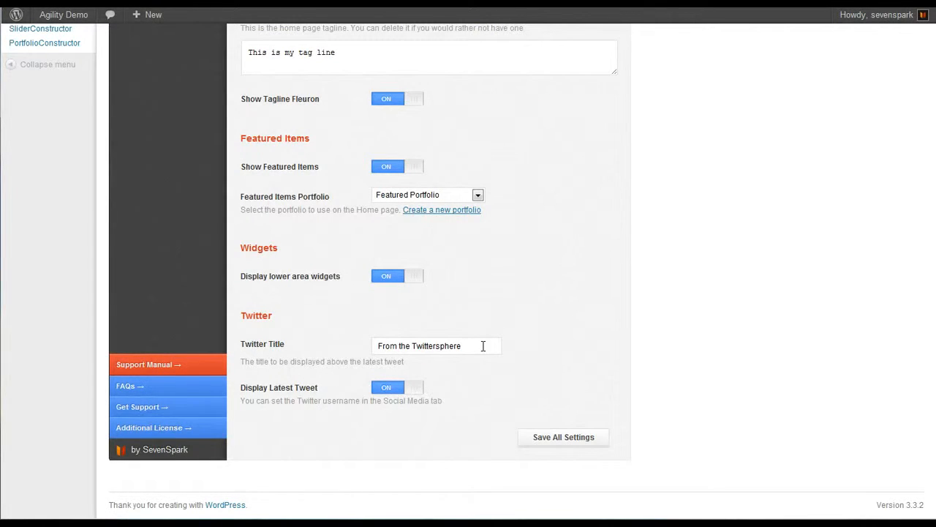
# Turn off Display Latest Tweet in the Home Page settings, save all settings and check the bottom of the home page.
pyautogui.click(413, 392)
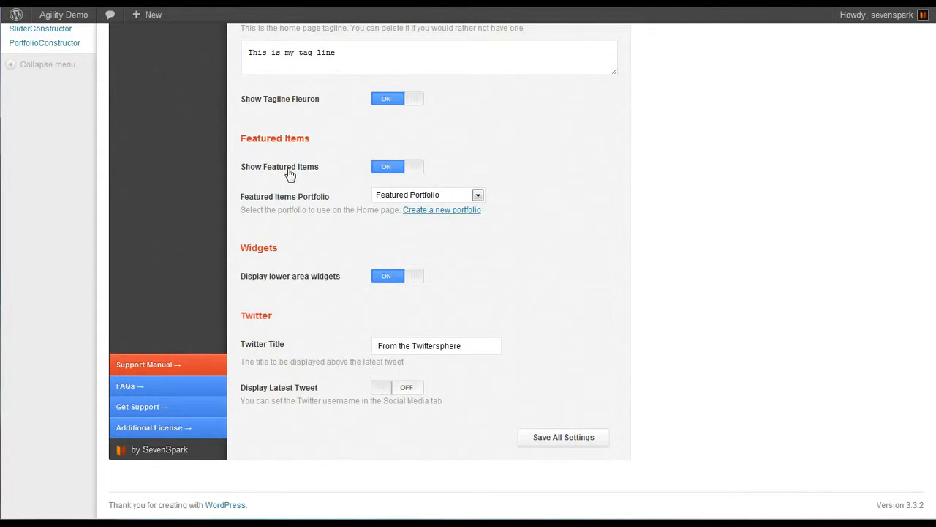
pyautogui.click(556, 436)
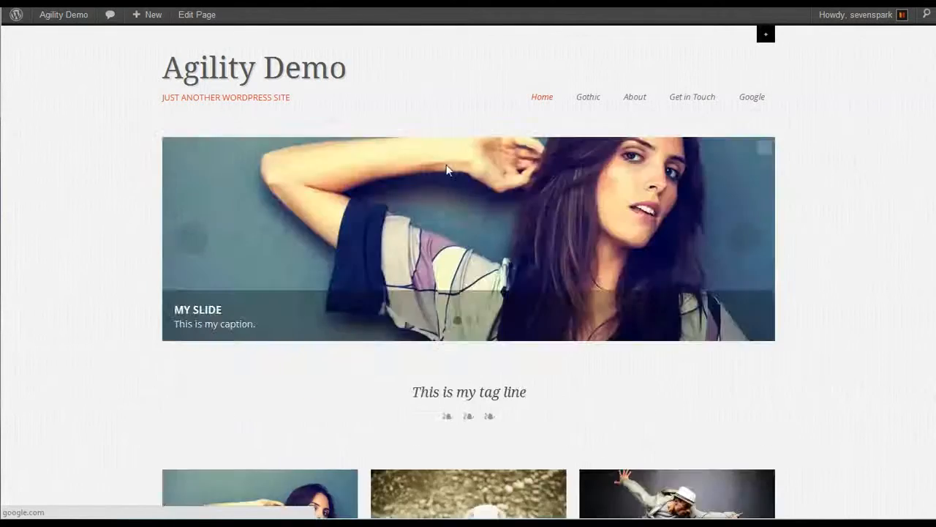
pyautogui.scroll(-8, 447, 170)
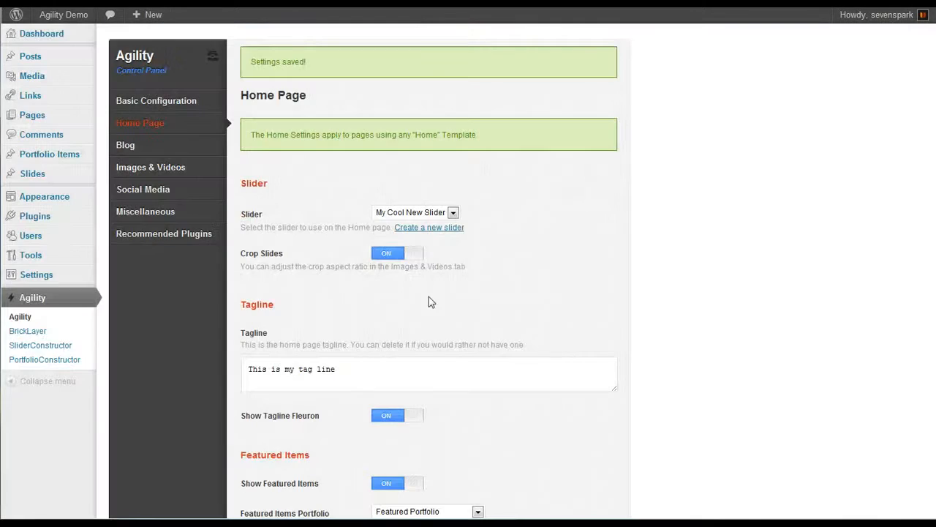
# Turn Display Latest Tweet back on in the Home Page settings.
pyautogui.scroll(-2, 475, 307)
pyautogui.scroll(-3, 534, 312)
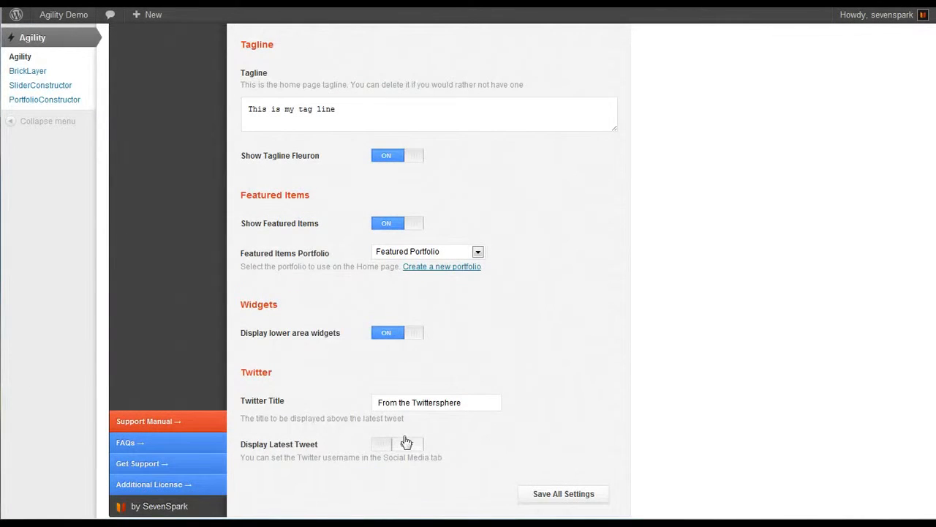
pyautogui.click(407, 442)
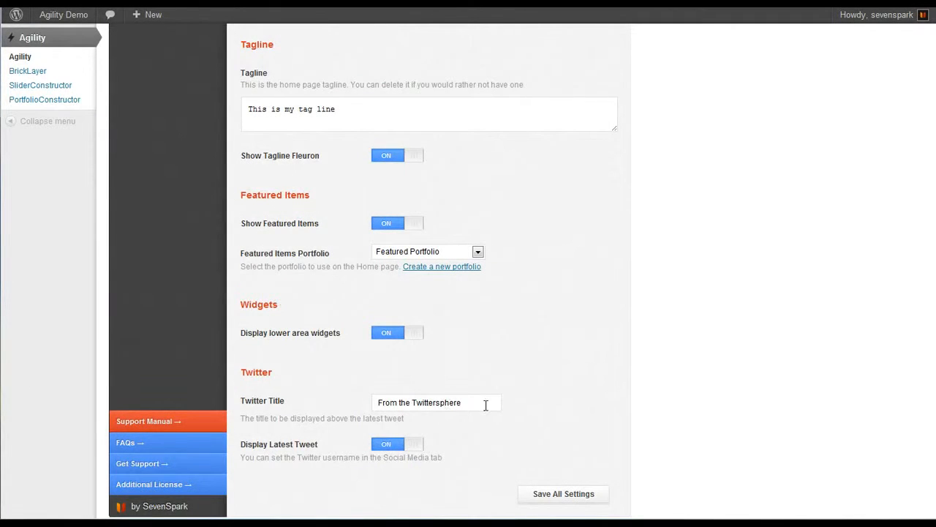
# Enter the Twitter username "sevenspark" in the Social Media settings and save all settings from the Home Page section.
pyautogui.scroll(5, 249, 302)
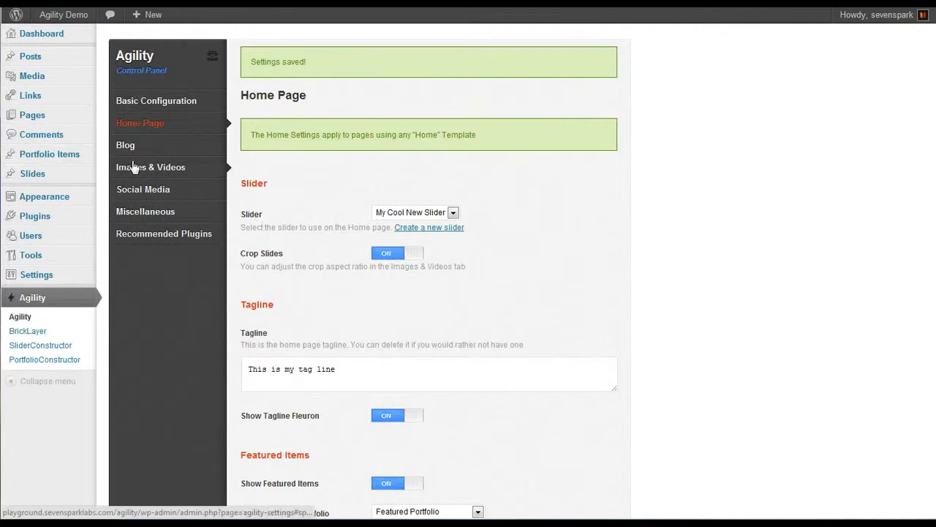
pyautogui.click(129, 189)
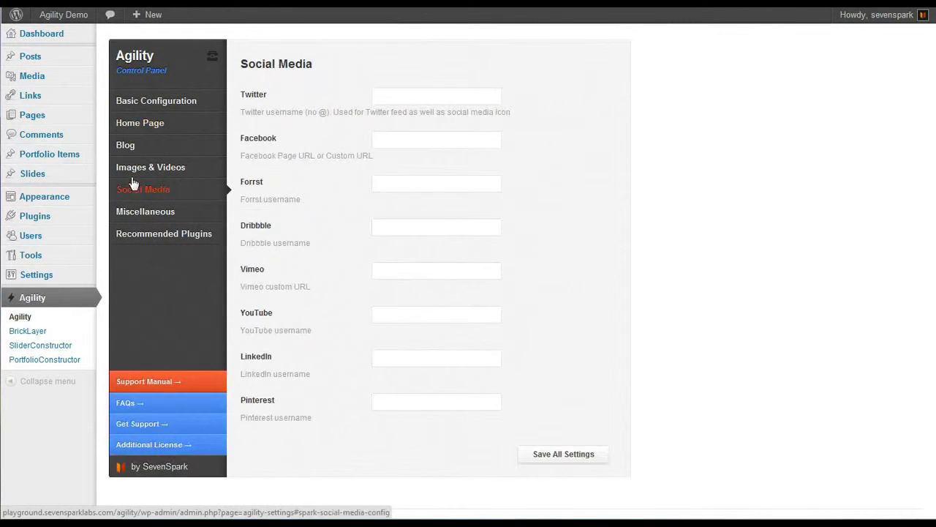
pyautogui.click(406, 95)
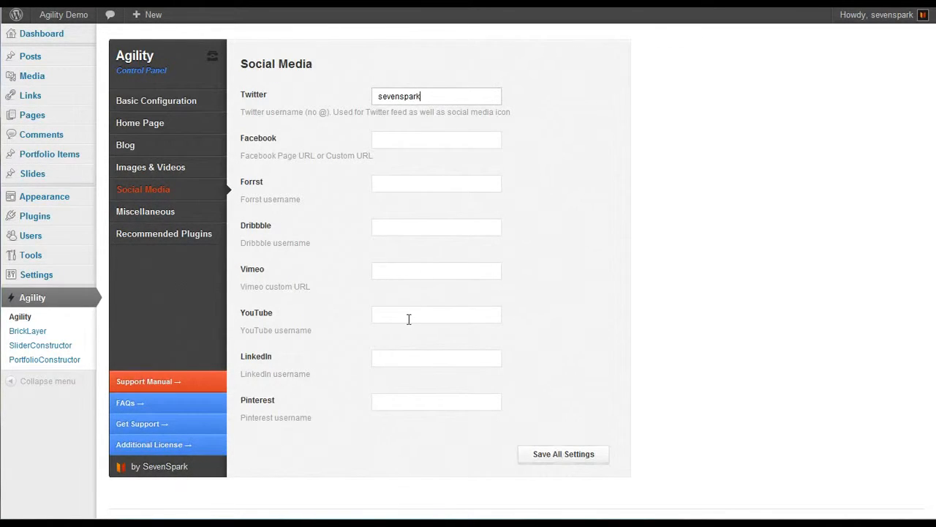
pyautogui.click(123, 130)
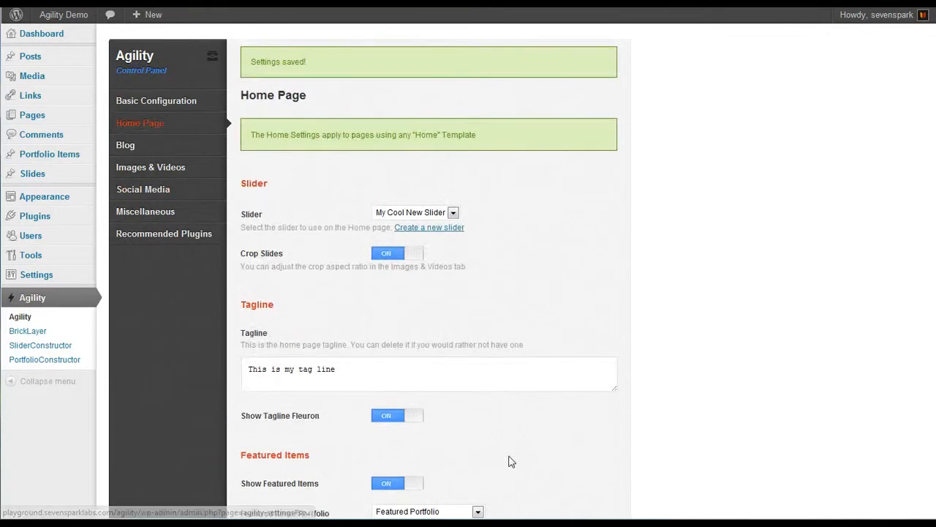
pyautogui.scroll(-4, 624, 433)
pyautogui.click(547, 496)
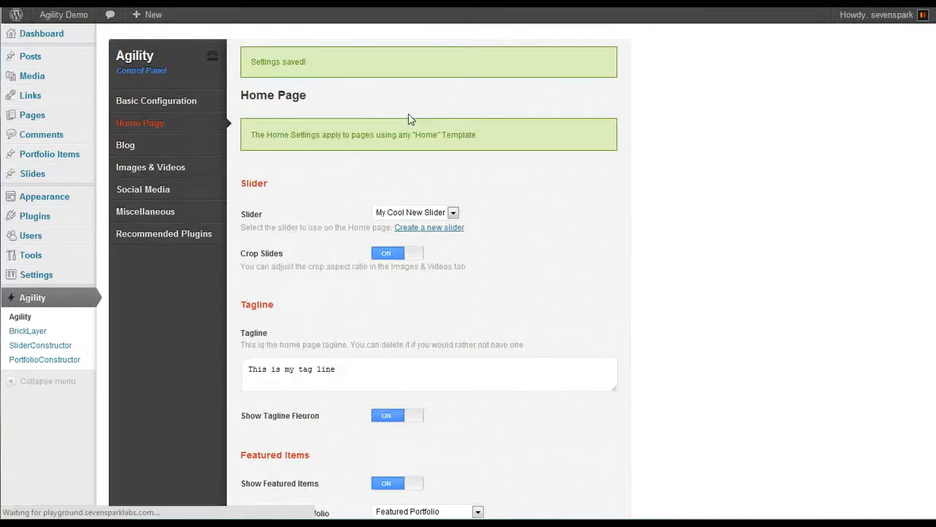
# Reload the home page and examine the latest tweet section and its title.
pyautogui.hotkey('ctrl', 'Tab')
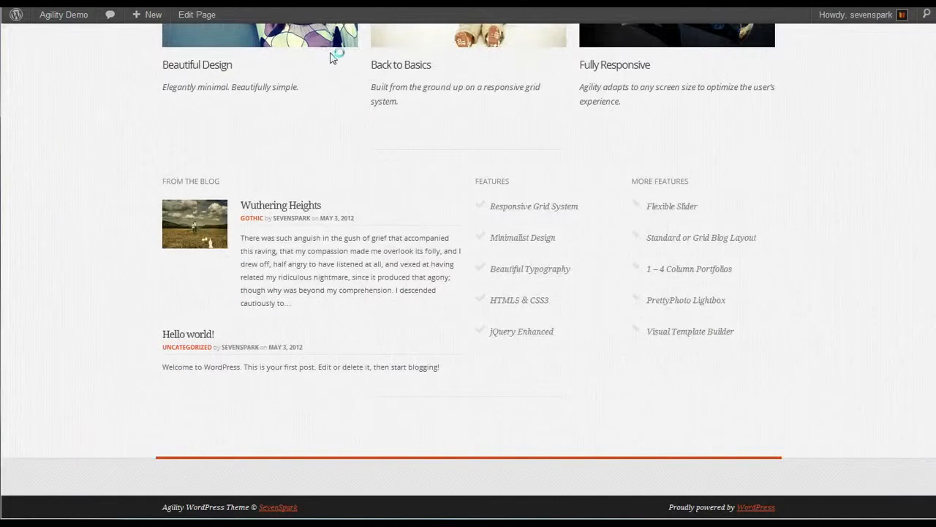
pyautogui.press('F5')
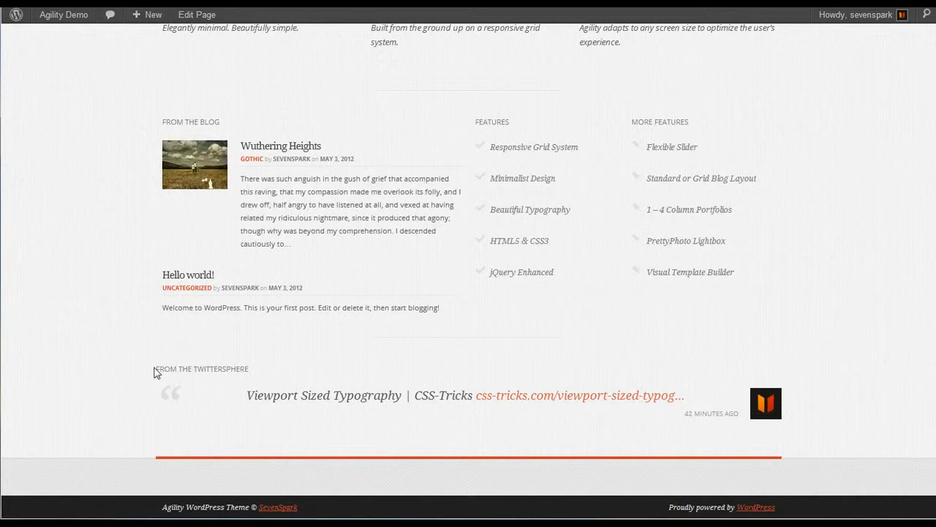
pyautogui.moveTo(250, 373); pyautogui.dragTo(155, 376)
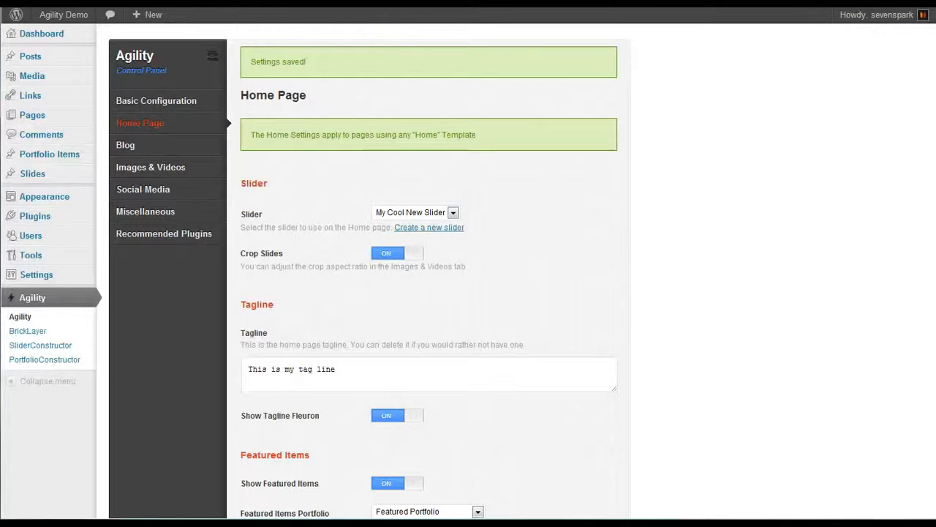
# Examine the Twitter Title setting in the Home Page settings and the matching title above the latest tweet on the home page.
pyautogui.scroll(-4, 451, 336)
pyautogui.moveTo(484, 359); pyautogui.dragTo(306, 347)
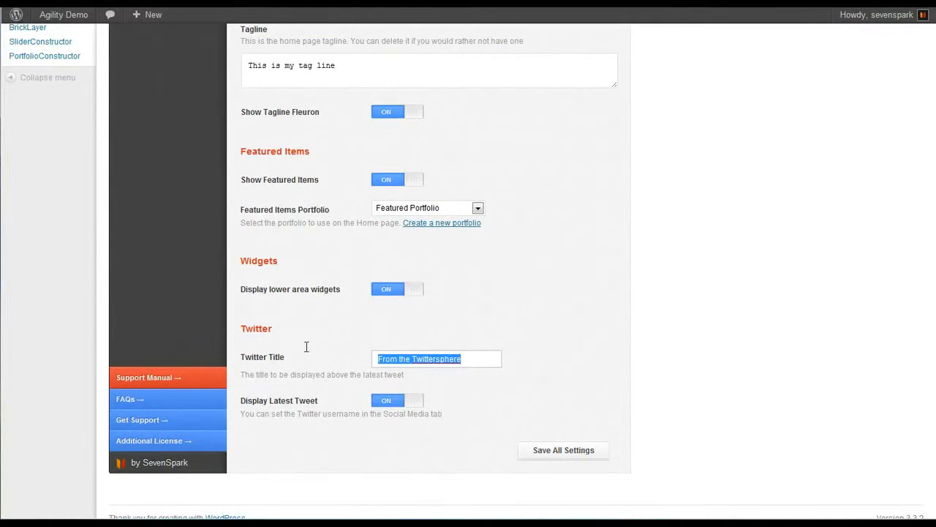
pyautogui.scroll(4, 596, 387)
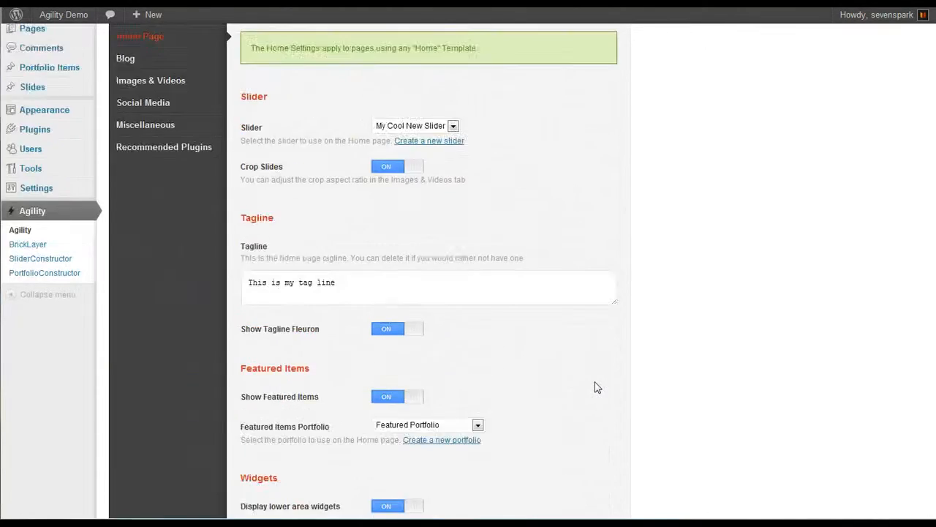
pyautogui.scroll(2, 596, 387)
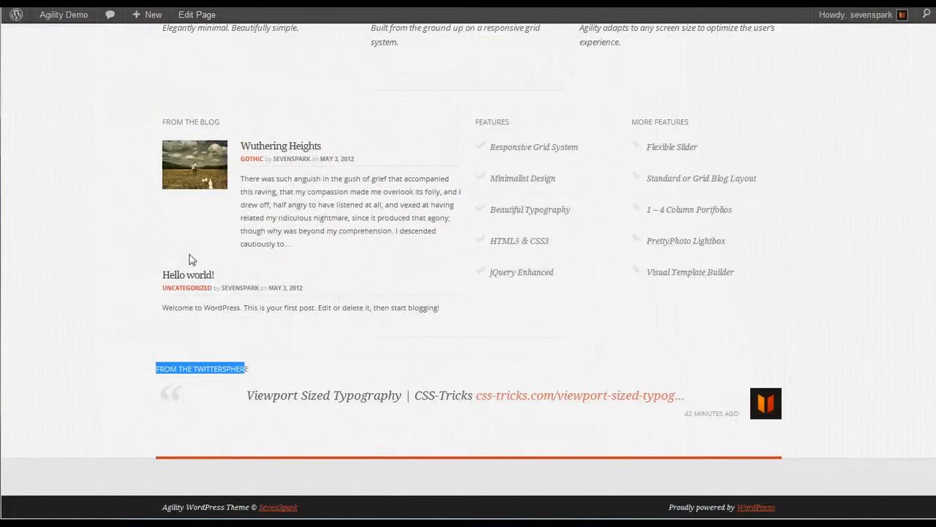
pyautogui.click(220, 489)
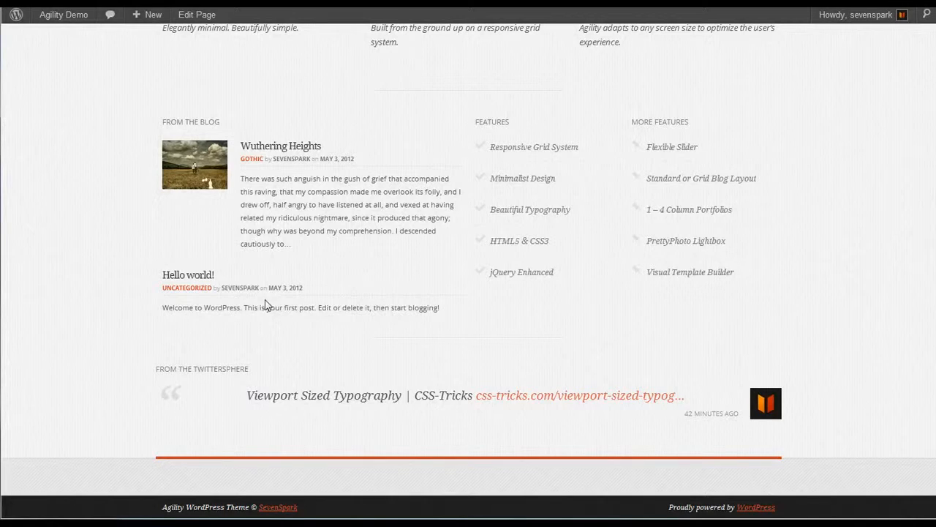
# Set the home page's content to "This is the home page content", update the page and check where the text appears on the site.
pyautogui.click(199, 15)
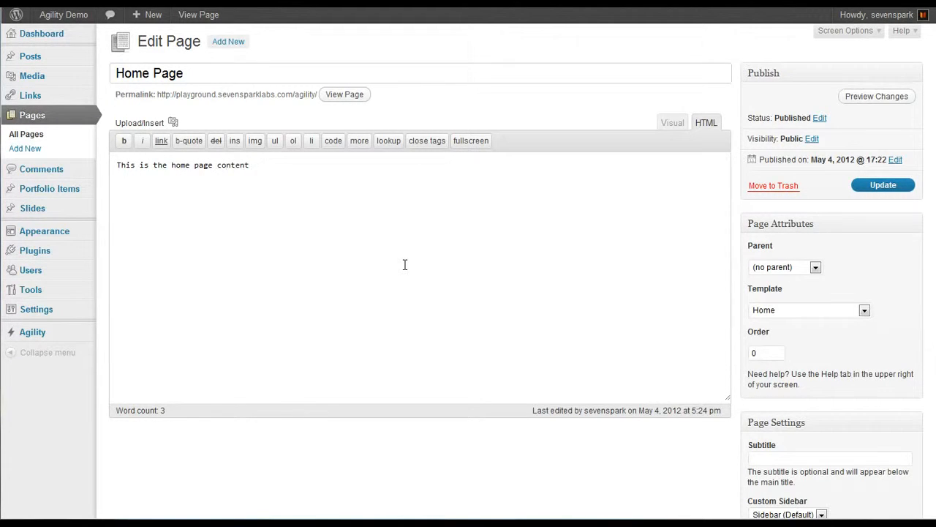
pyautogui.click(908, 185)
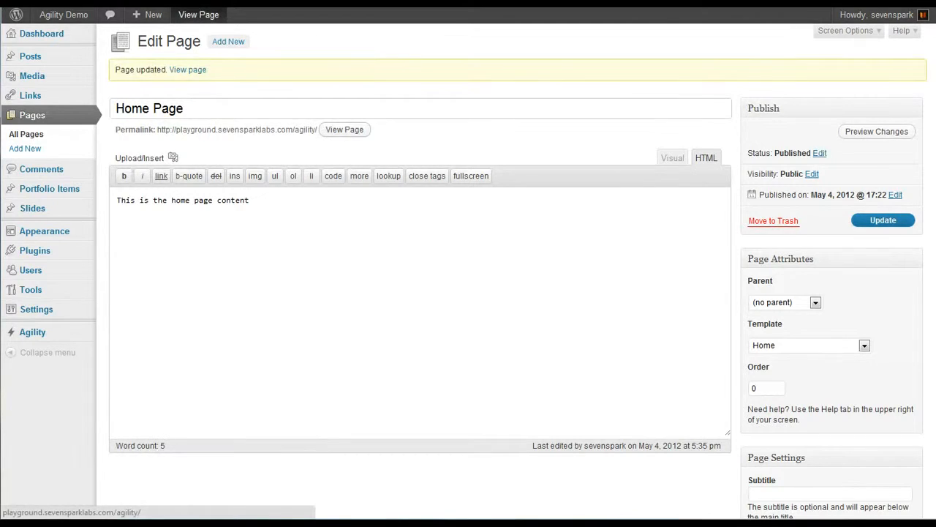
pyautogui.click(192, 14)
pyautogui.scroll(-7, 383, 324)
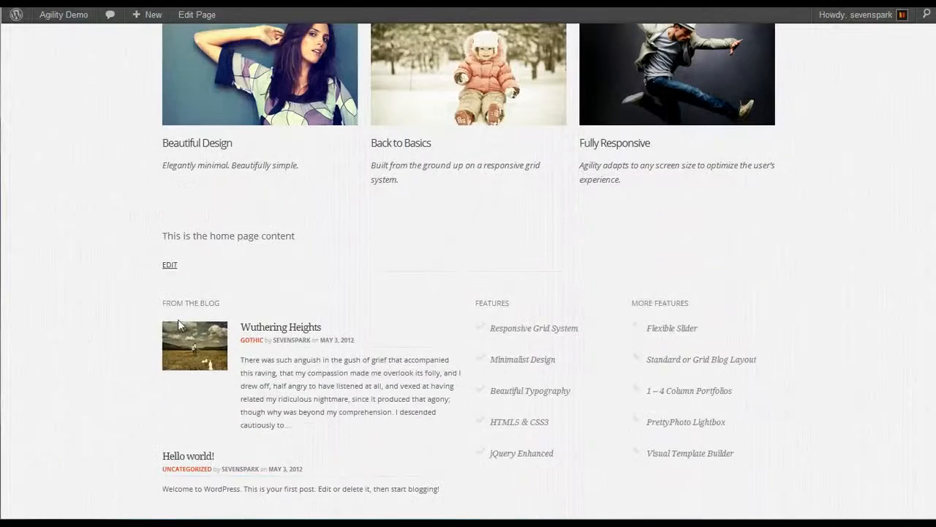
pyautogui.scroll(3, 215, 303)
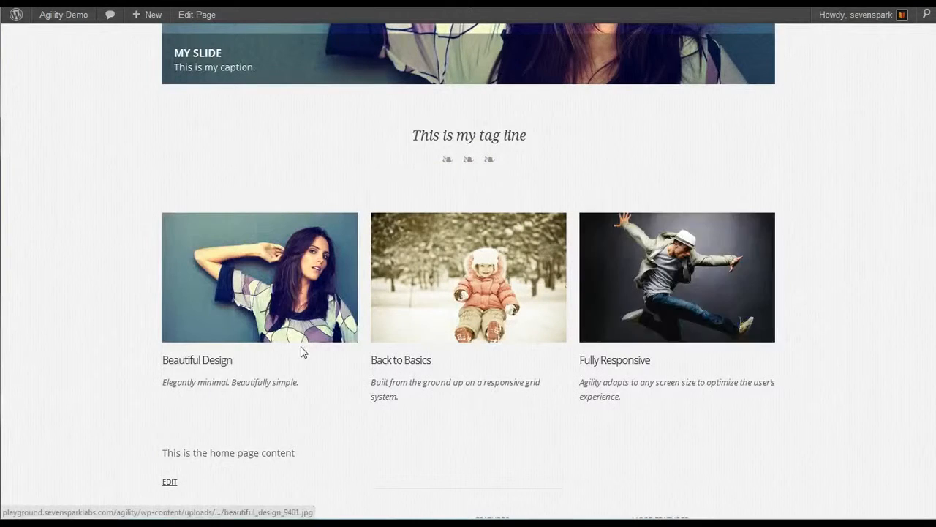
pyautogui.scroll(-3, 178, 377)
pyautogui.moveTo(147, 283); pyautogui.dragTo(319, 279)
pyautogui.click(323, 279)
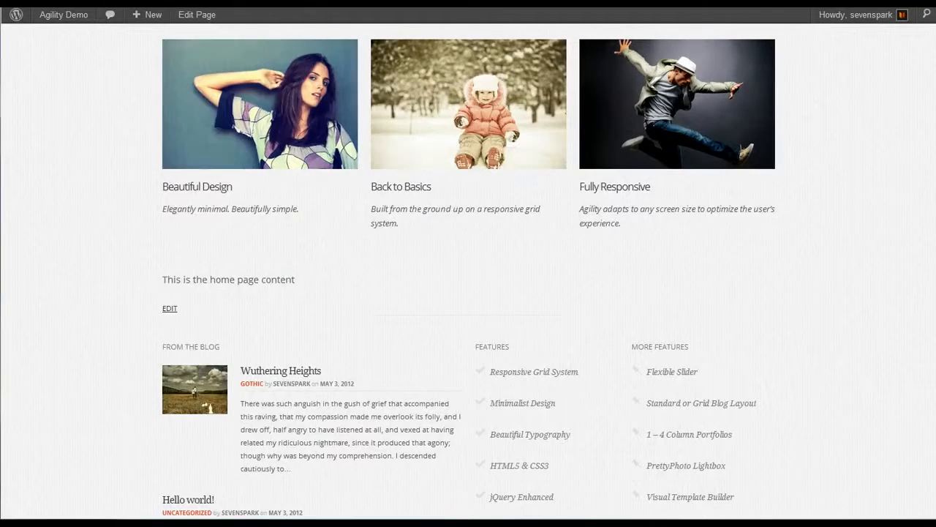
# Change the home page's template to Home + Blog, update the page and check the blog section on the reloaded site.
pyautogui.hotkey('ctrl', 'Tab')
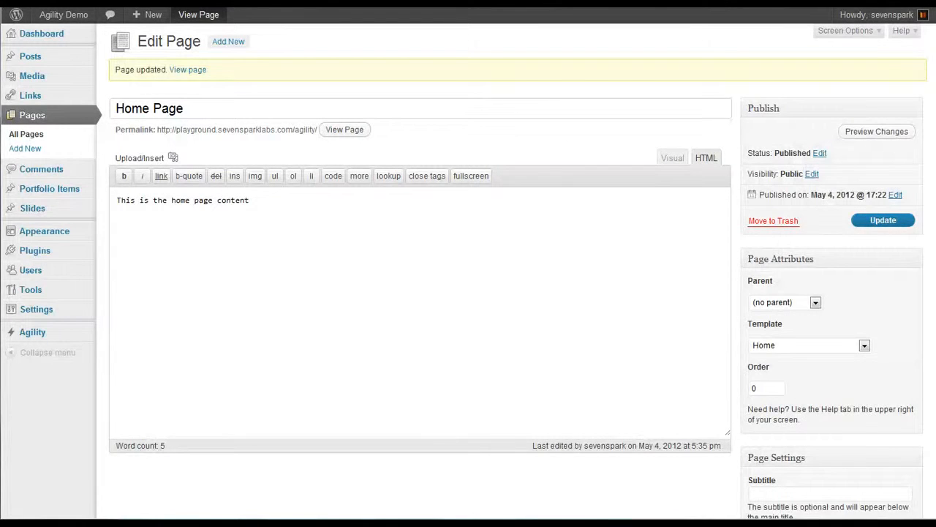
pyautogui.click(801, 350)
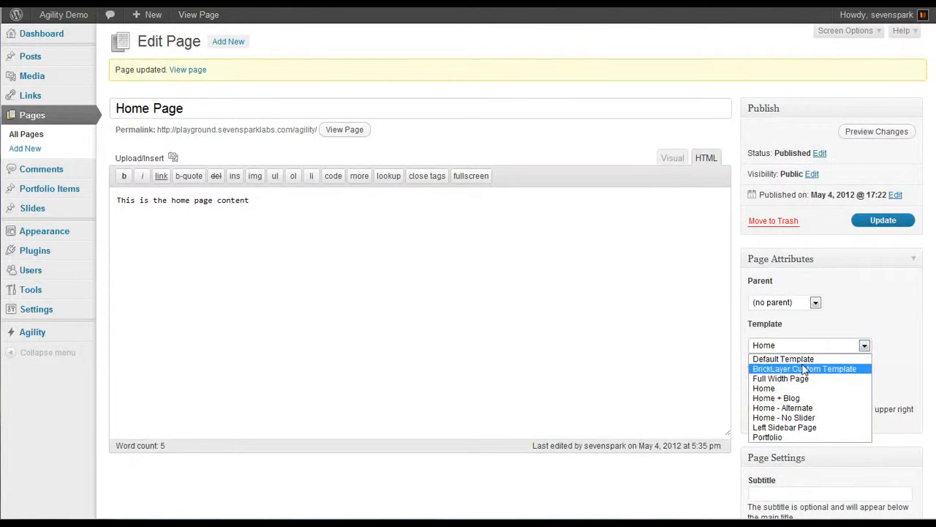
pyautogui.click(783, 399)
pyautogui.click(874, 221)
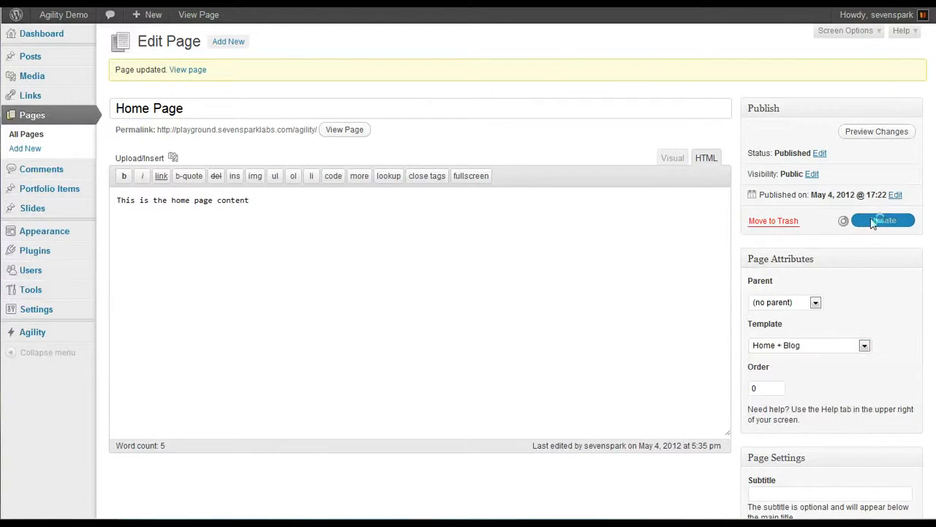
pyautogui.hotkey('ctrl', 'Tab')
pyautogui.press('F5')
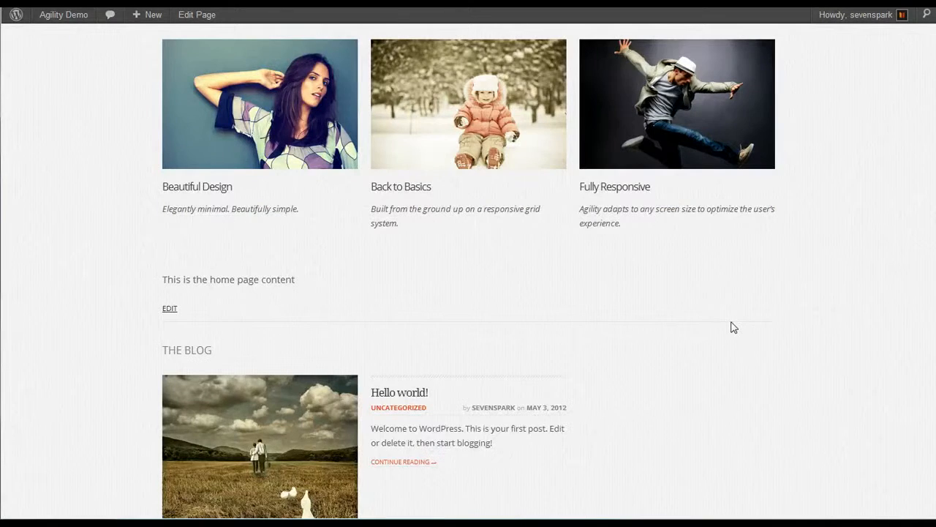
pyautogui.scroll(-1, 476, 315)
pyautogui.scroll(-3, 470, 316)
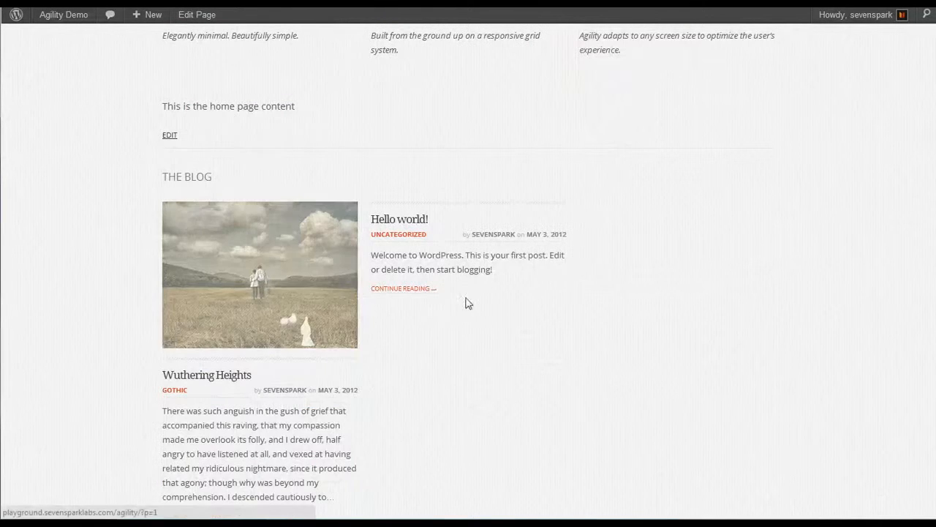
pyautogui.scroll(4, 93, 190)
# Change the home page's template to Home - Alternate, update the page and examine the slider and tagline layout on the site.
pyautogui.hotkey('ctrl', 'Tab')
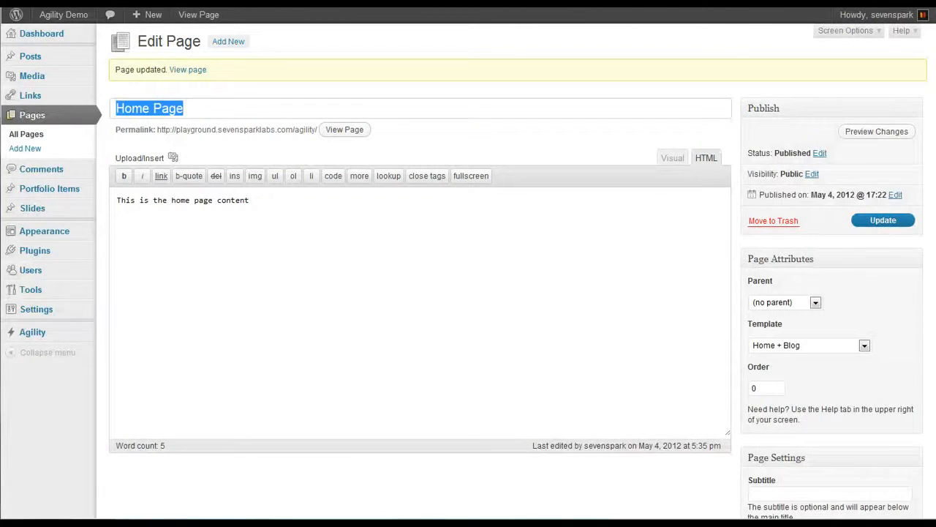
pyautogui.click(803, 348)
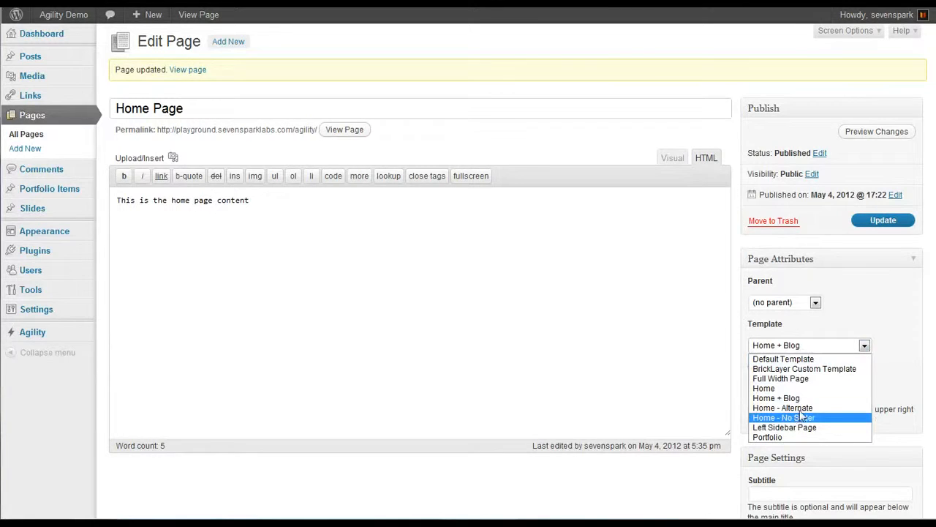
pyautogui.click(797, 407)
pyautogui.click(856, 220)
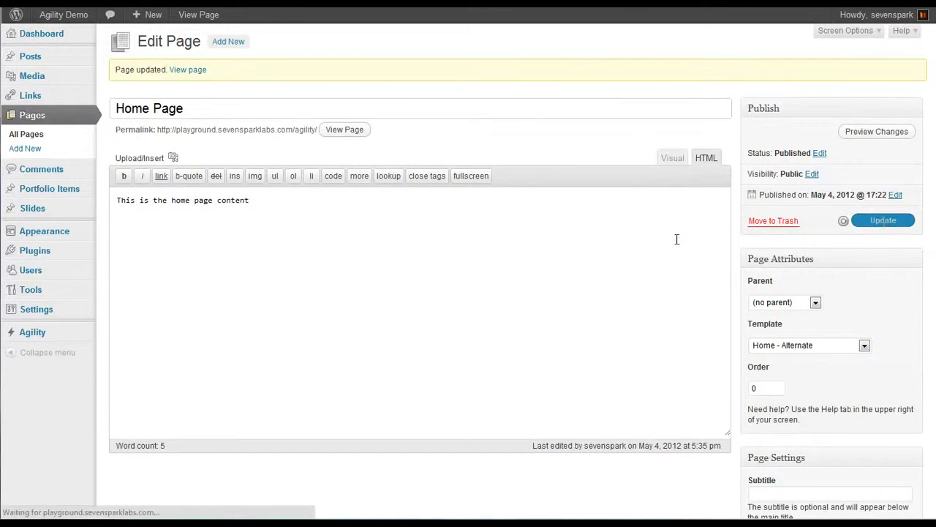
pyautogui.hotkey('ctrl', 'Tab')
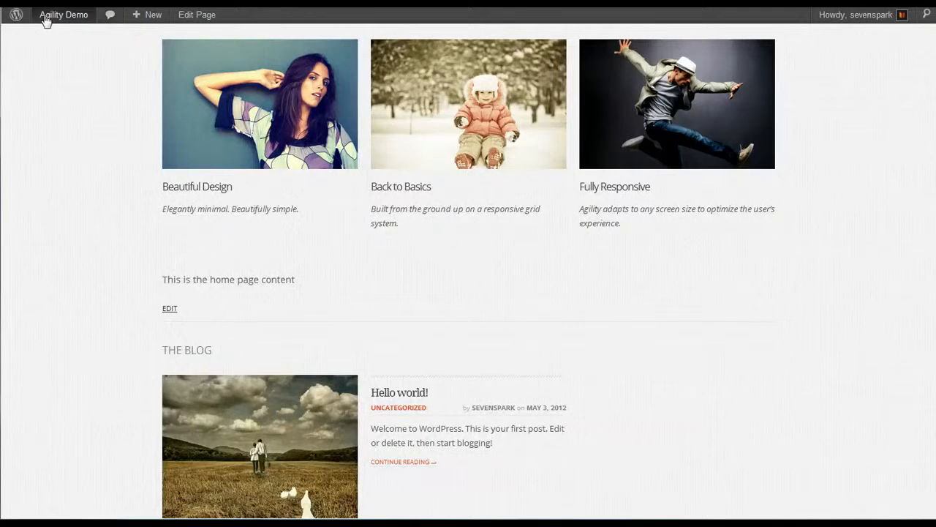
pyautogui.click(44, 16)
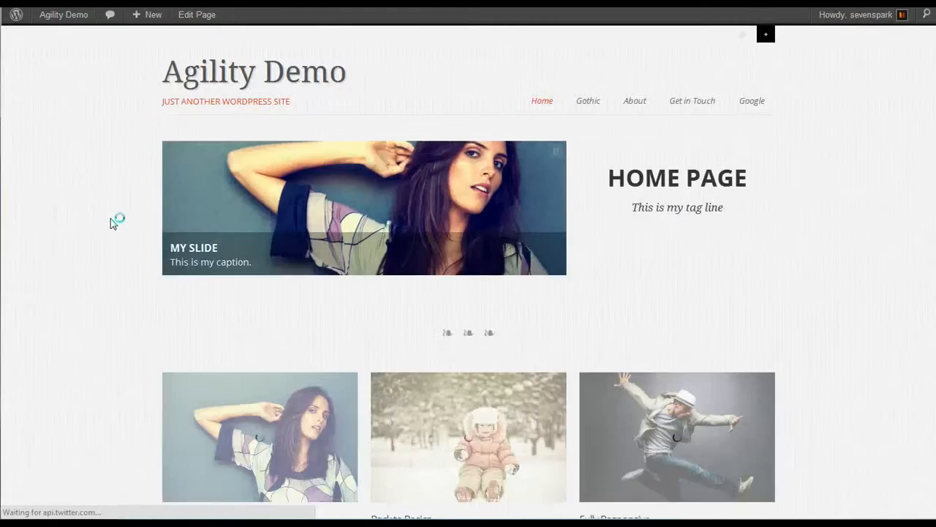
pyautogui.scroll(-5, 386, 175)
pyautogui.scroll(4, 388, 289)
pyautogui.scroll(2, 387, 289)
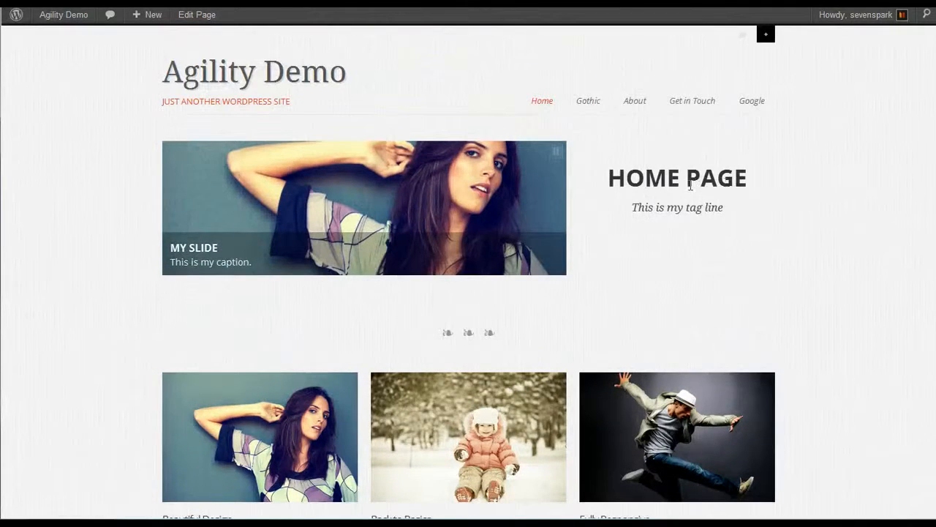
pyautogui.scroll(-3, 519, 299)
pyautogui.scroll(3, 663, 310)
pyautogui.scroll(-5, 463, 356)
# Return to the page editor and select the Home - No Slider template for the home page.
pyautogui.hotkey('alt', 'Left')
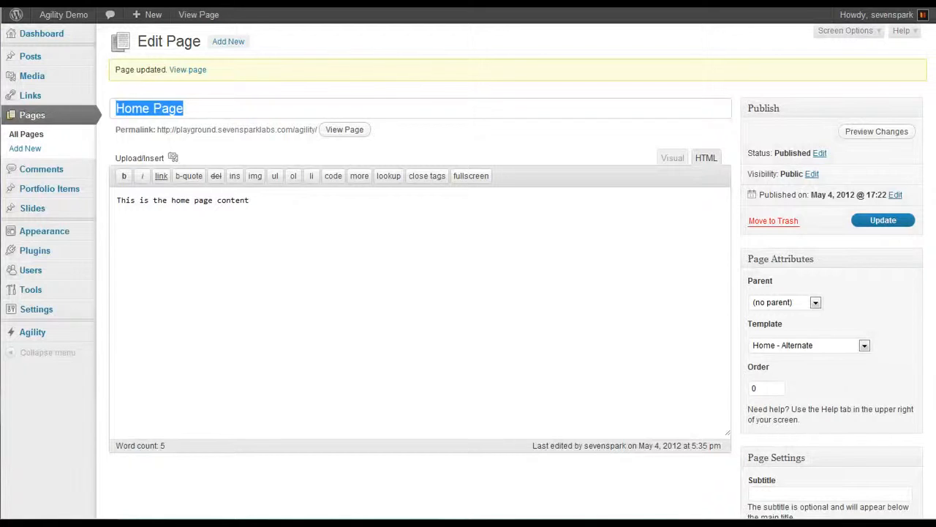
pyautogui.click(864, 346)
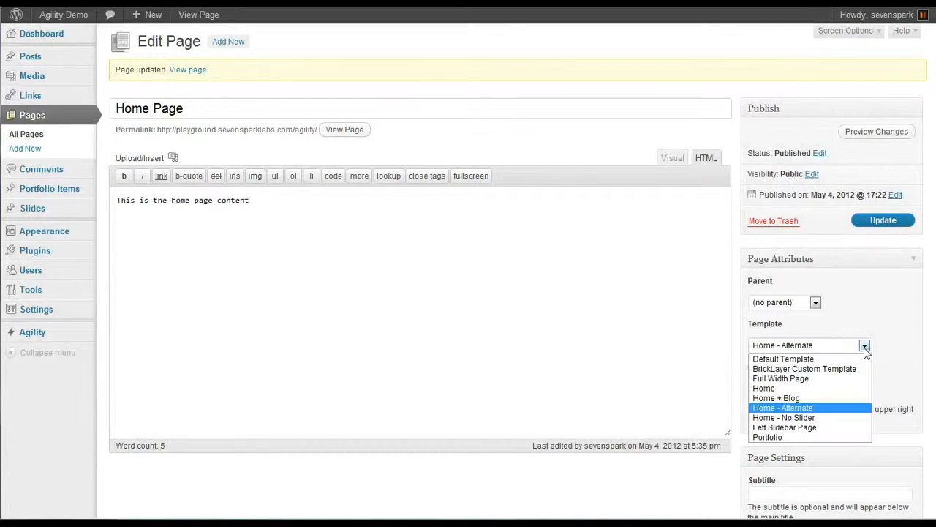
pyautogui.click(785, 420)
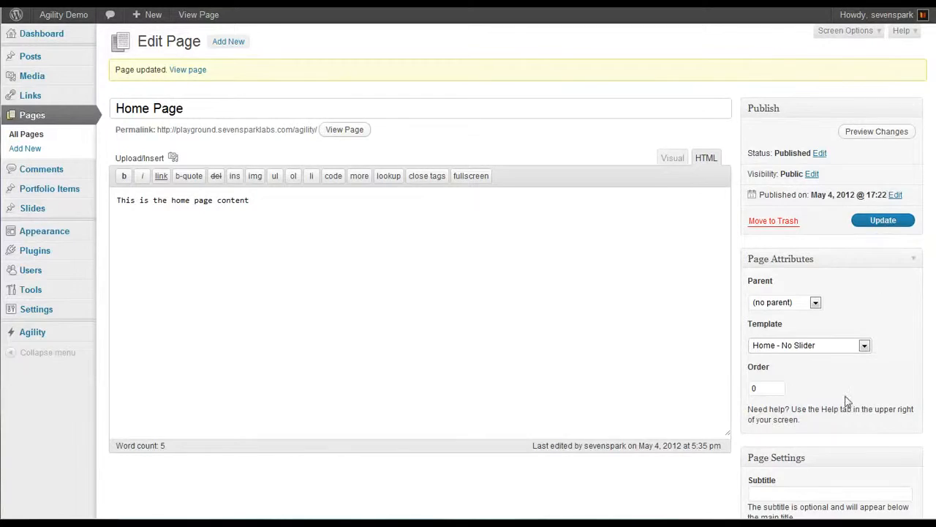
pyautogui.scroll(-3, 844, 402)
pyautogui.click(814, 347)
# Open the Agility theme's BrickLayer page.
pyautogui.moveTo(25, 332)
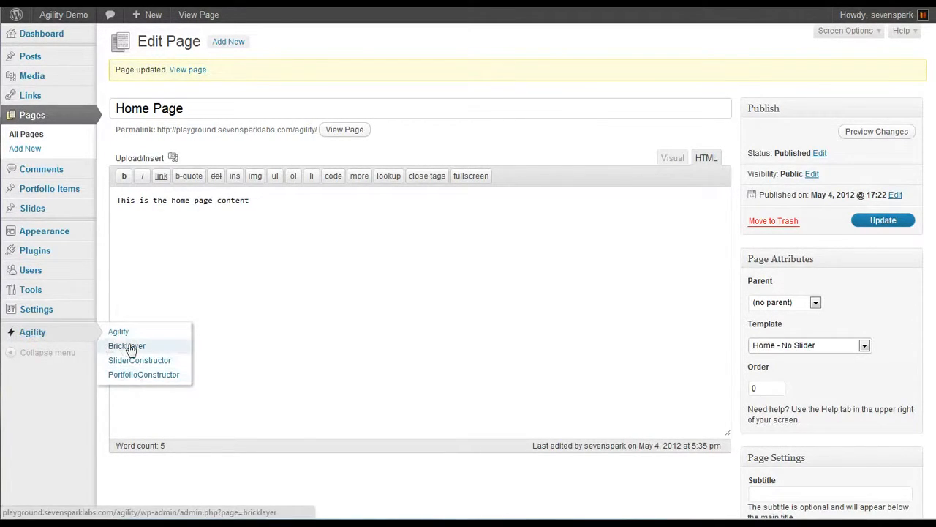